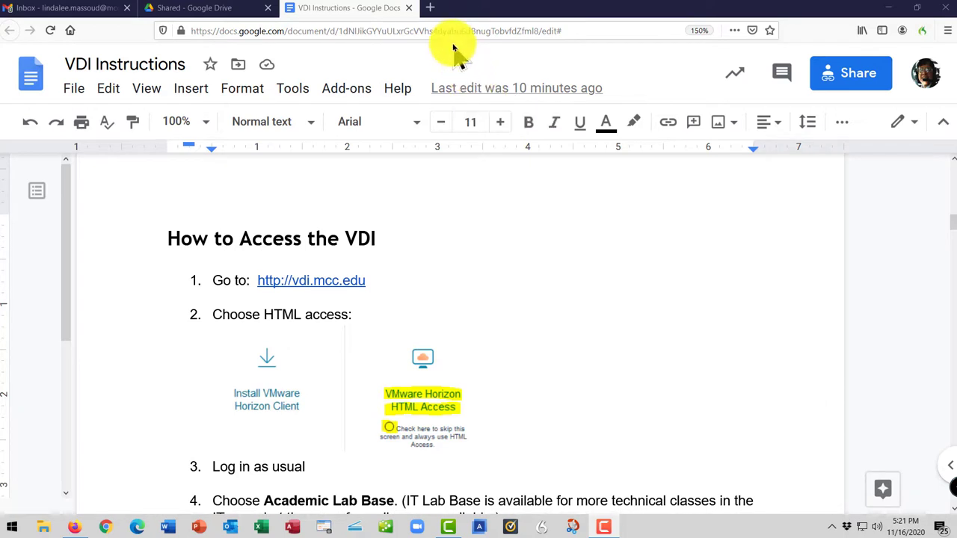
# Load vdi.mcc.edu in a new private Firefox tab.
pyautogui.click(431, 11)
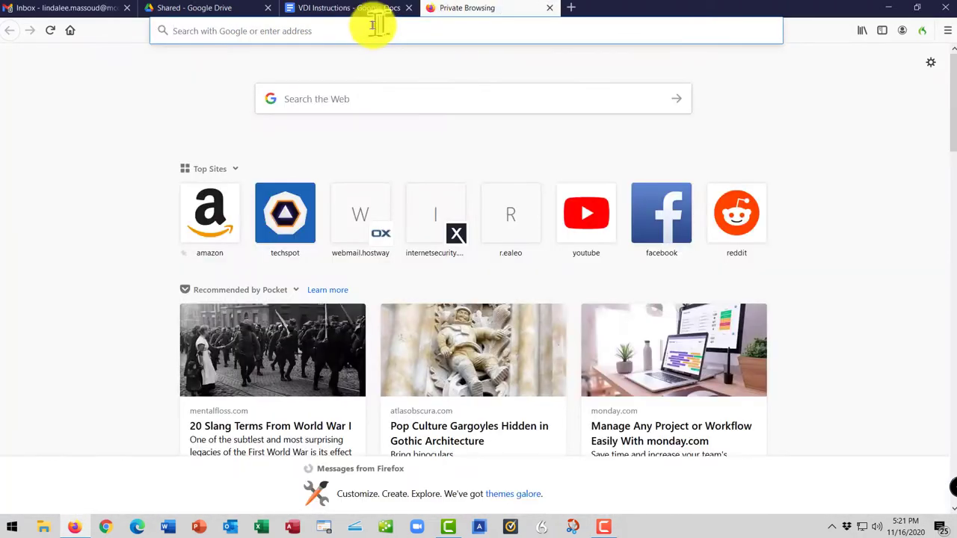
pyautogui.write('vdi.mcc')
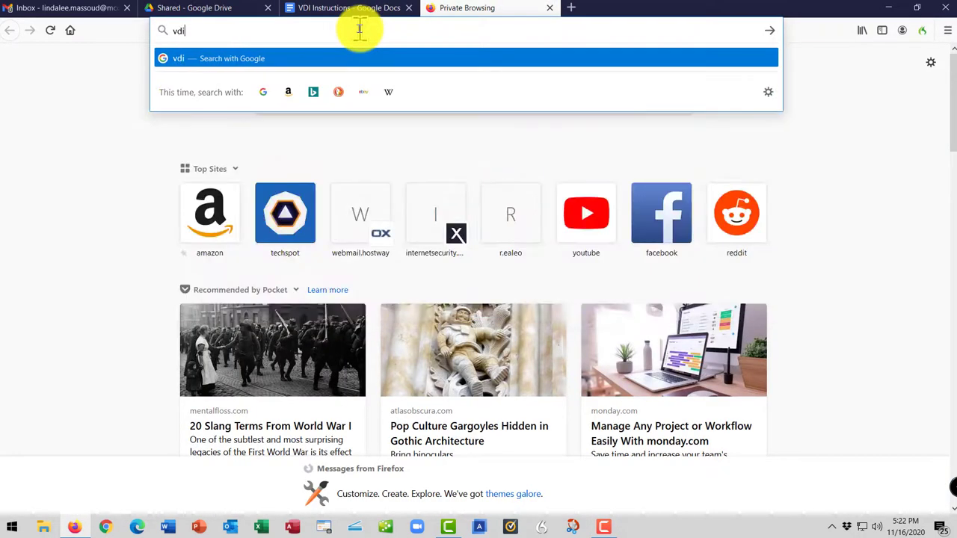
pyautogui.write('.edu')
pyautogui.press('Return')
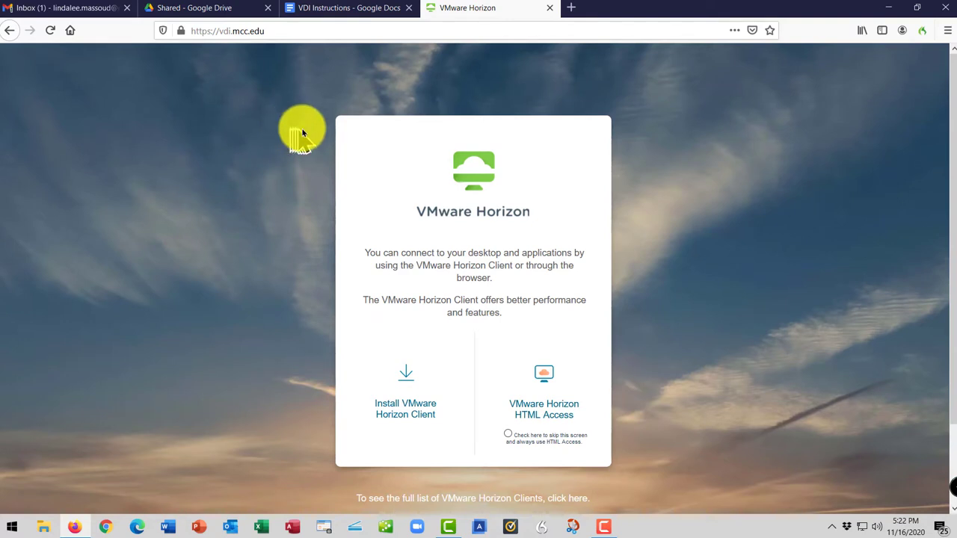
# Choose VMware Horizon HTML Access and enter the college account username on the login form.
pyautogui.click(540, 411)
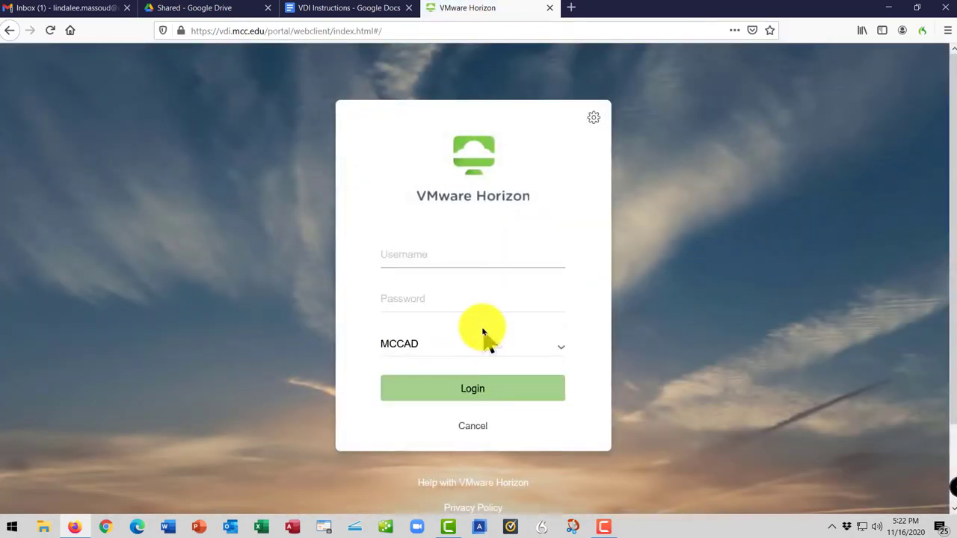
pyautogui.press('Tab')
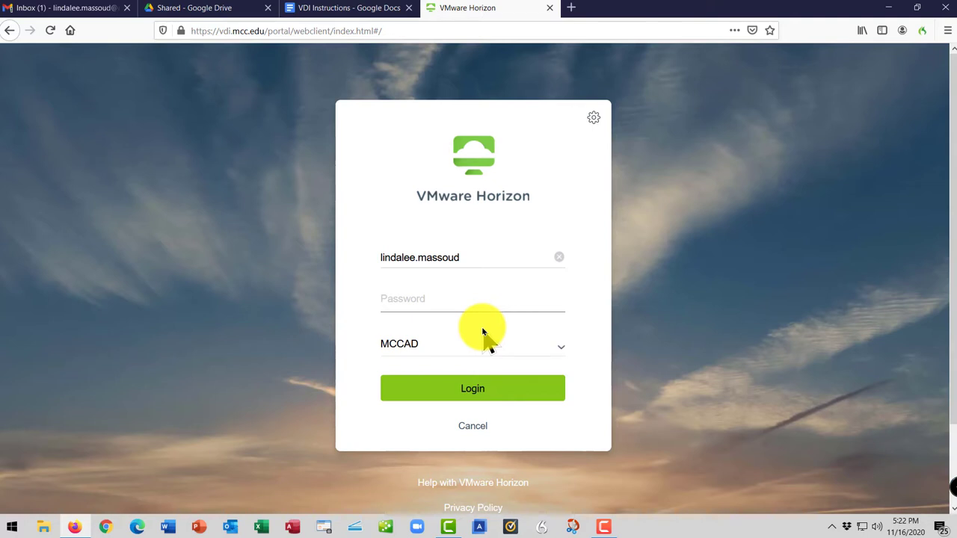
# Enter the account password and submit the login to reach the remote Windows desktop.
pyautogui.write('**********')
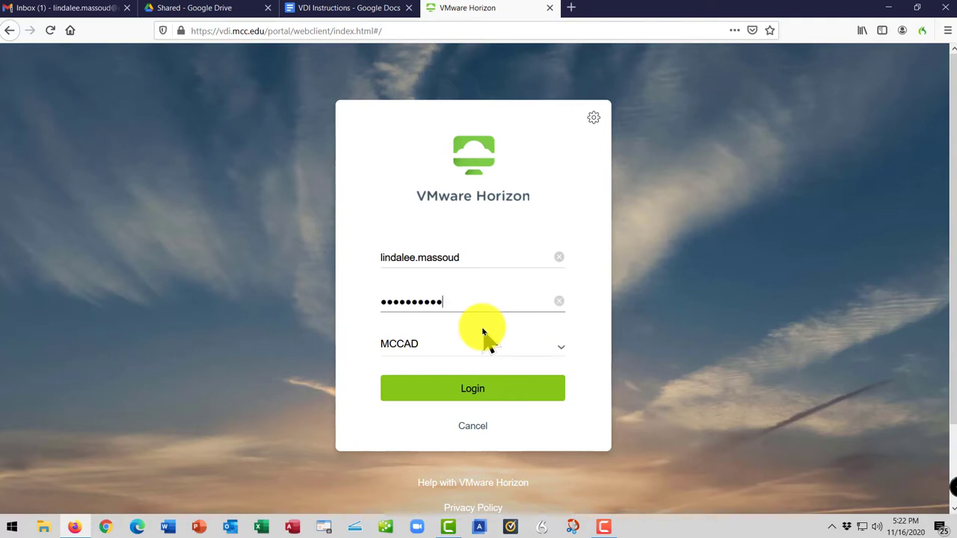
pyautogui.press('Return')
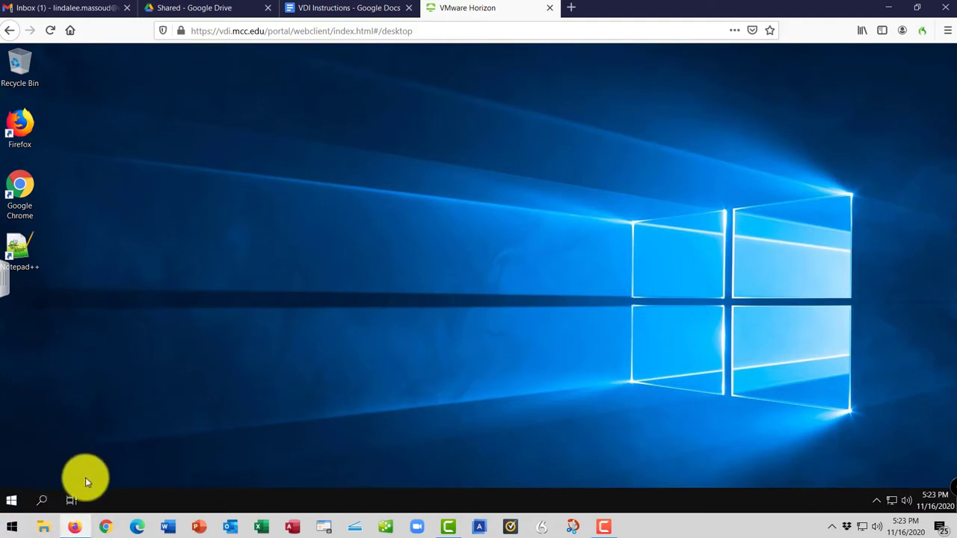
pyautogui.scroll(3, 85, 477)
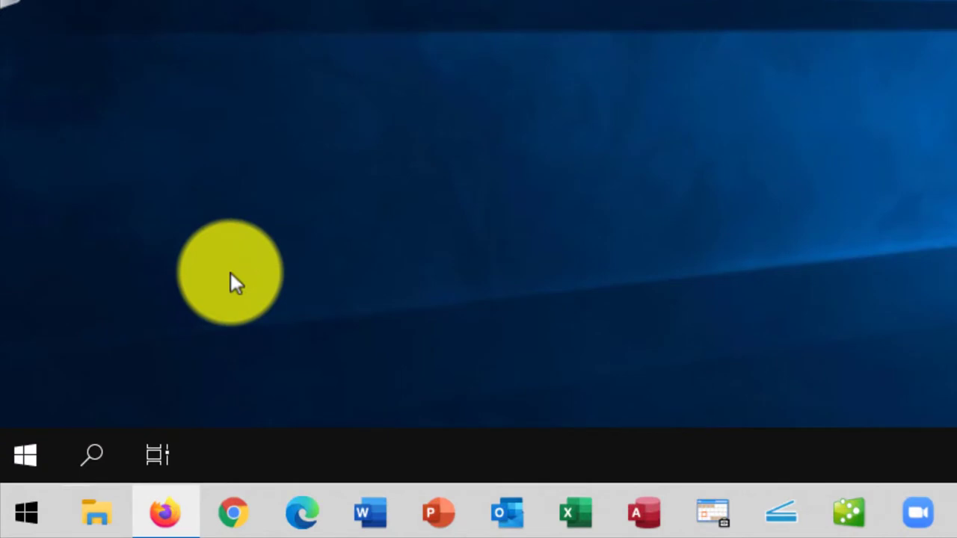
pyautogui.click(147, 523)
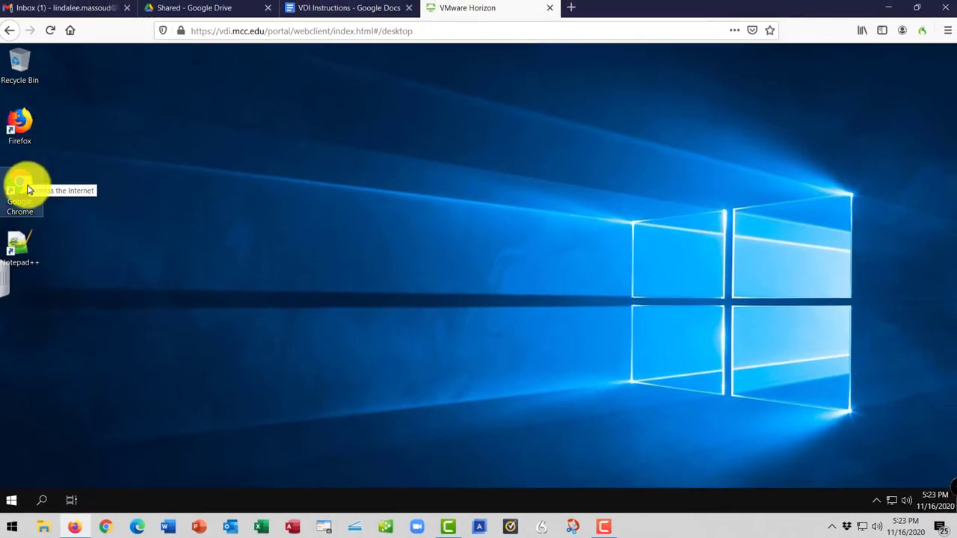
# Launch Google Chrome from its desktop shortcut, move its window aside, then maximize and restore it.
pyautogui.click(28, 189)
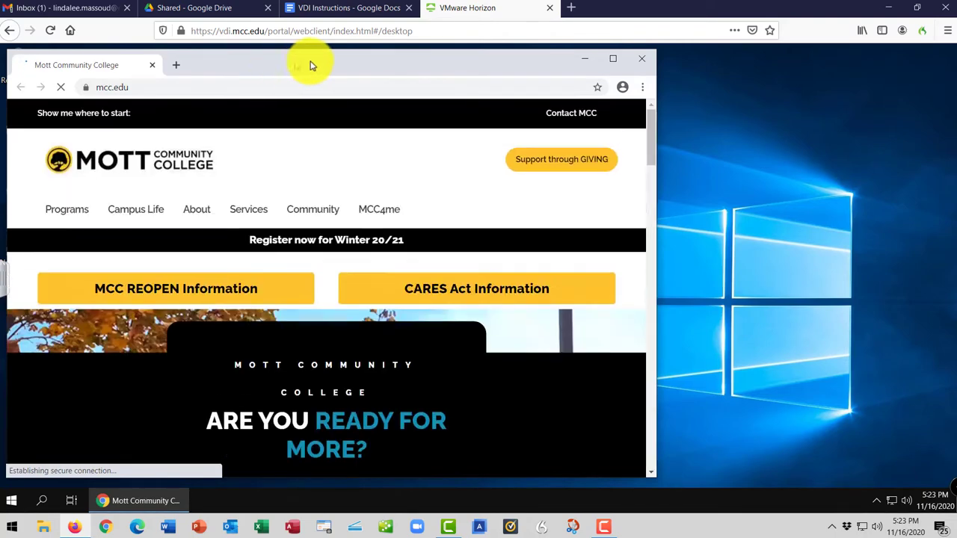
pyautogui.moveTo(312, 65); pyautogui.dragTo(376, 65)
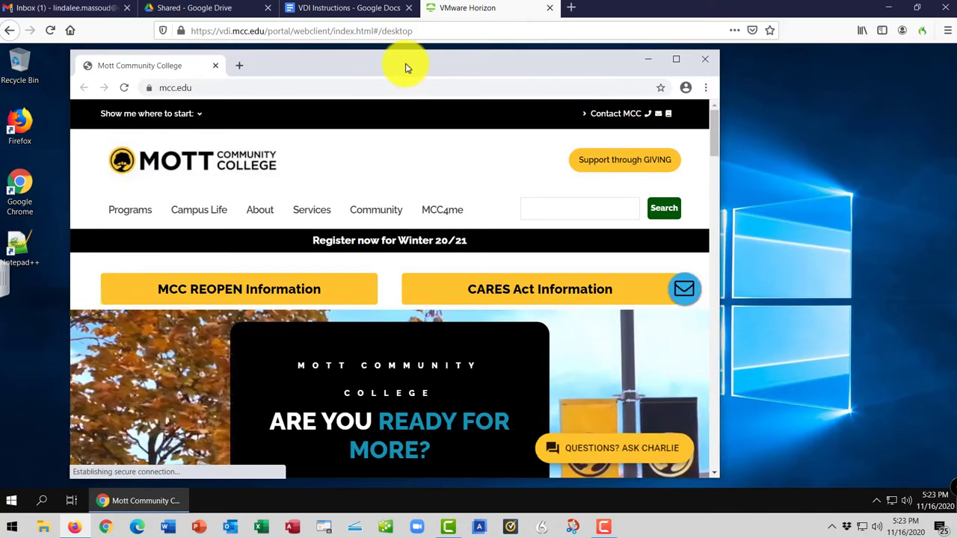
pyautogui.click(676, 59)
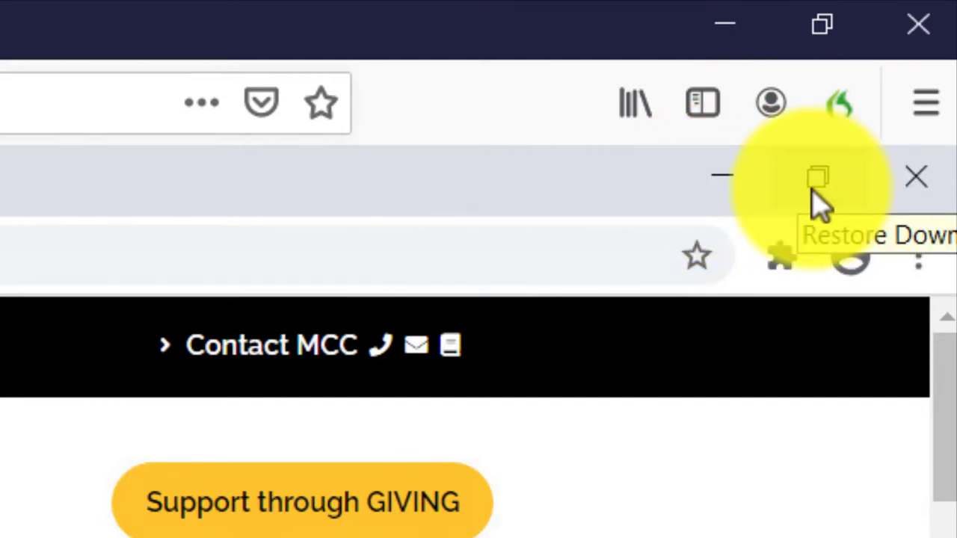
pyautogui.click(815, 183)
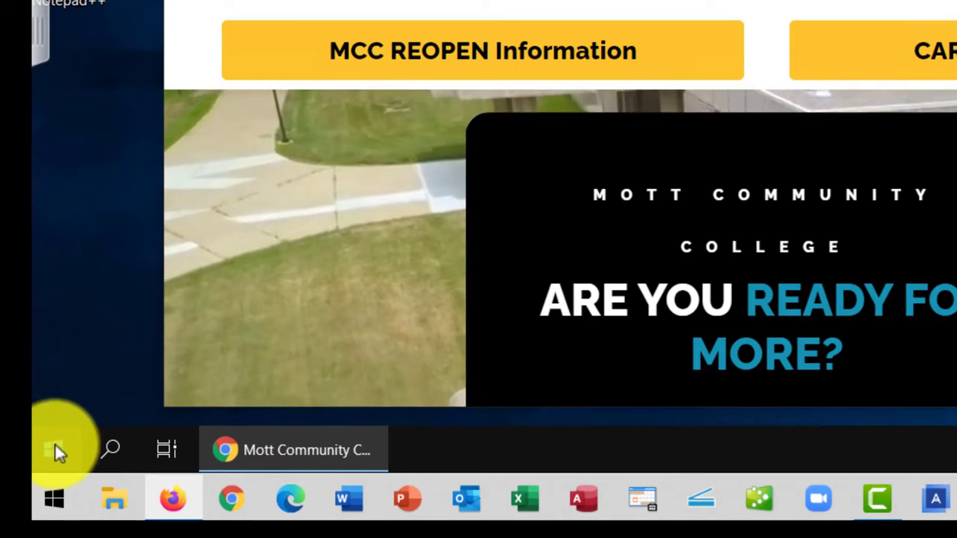
pyautogui.click(57, 449)
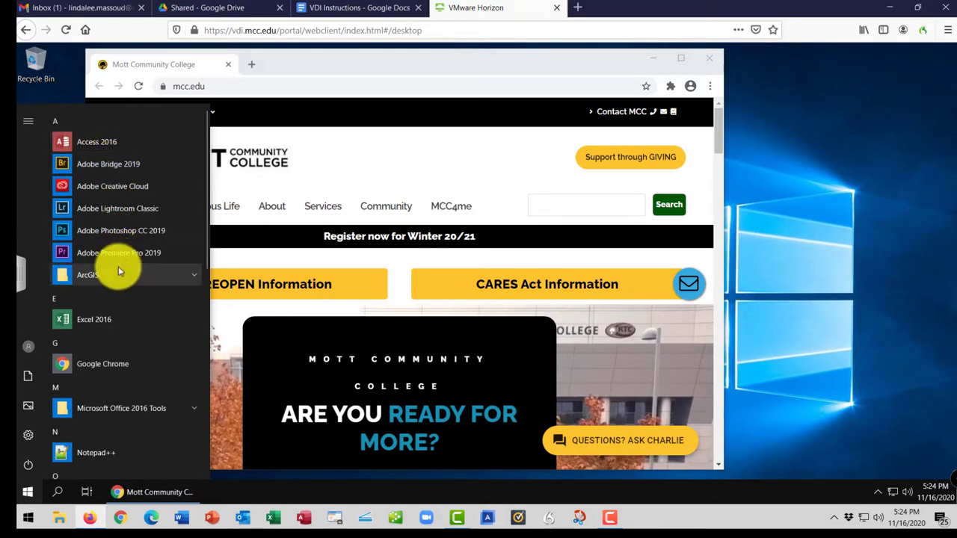
pyautogui.scroll(-5, 118, 266)
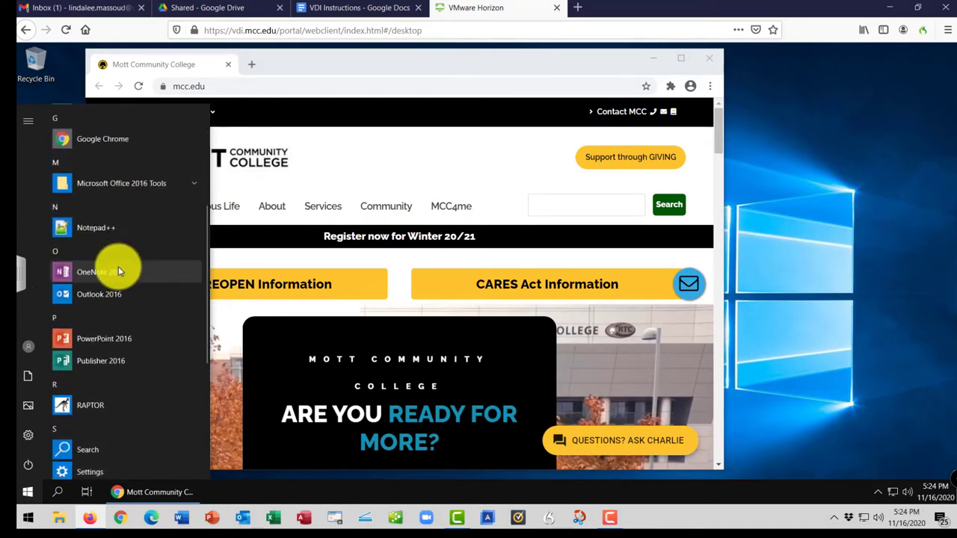
pyautogui.scroll(-3, 118, 267)
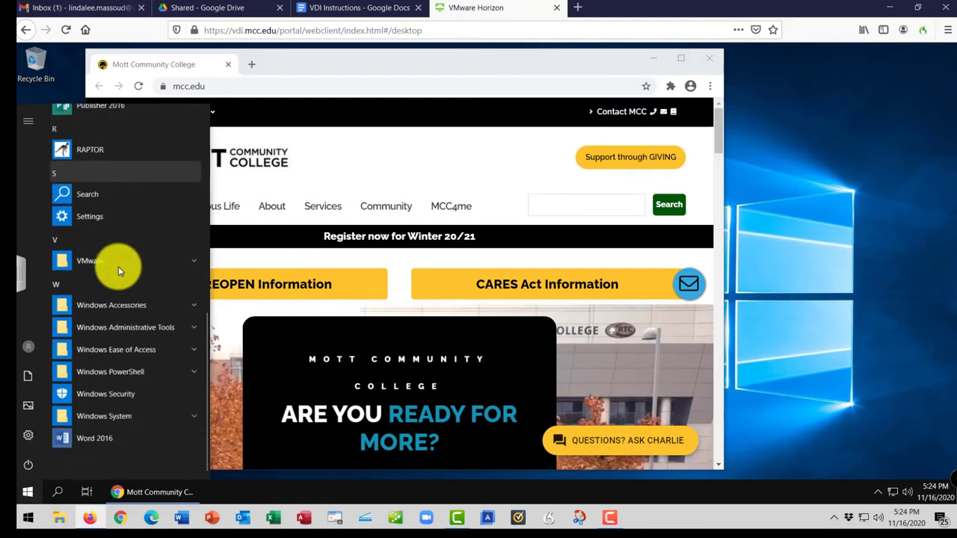
pyautogui.scroll(10, 118, 266)
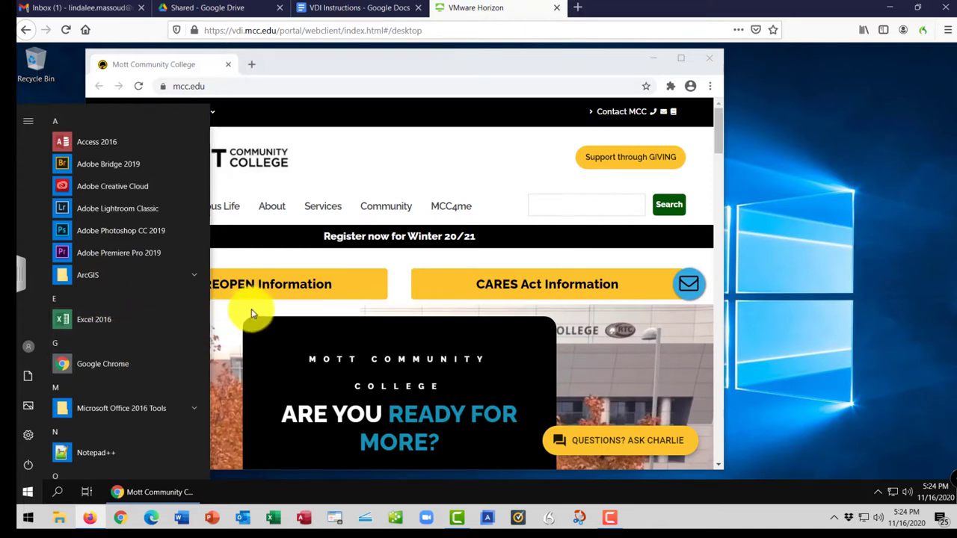
pyautogui.click(408, 312)
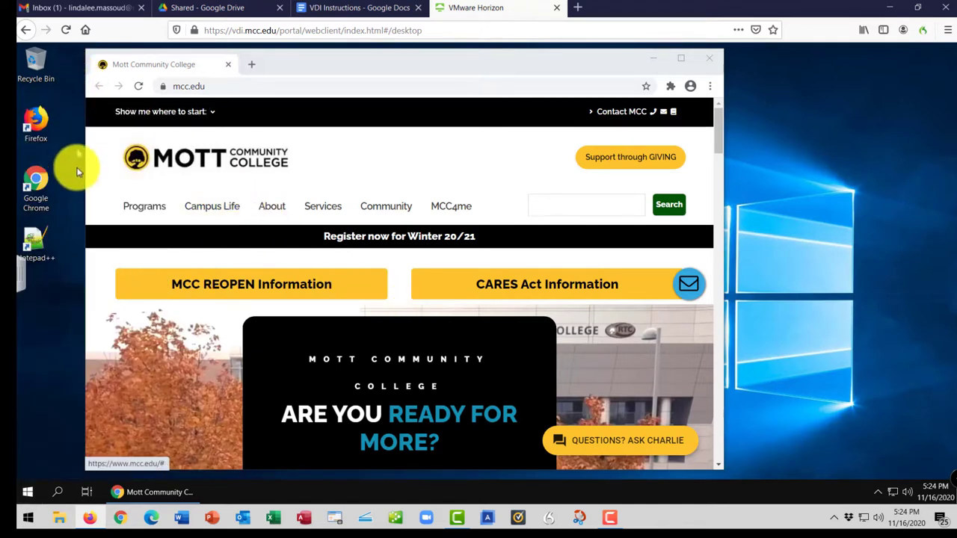
# Search the Start menu for 'file' and launch File Explorer from the results.
pyautogui.click(28, 492)
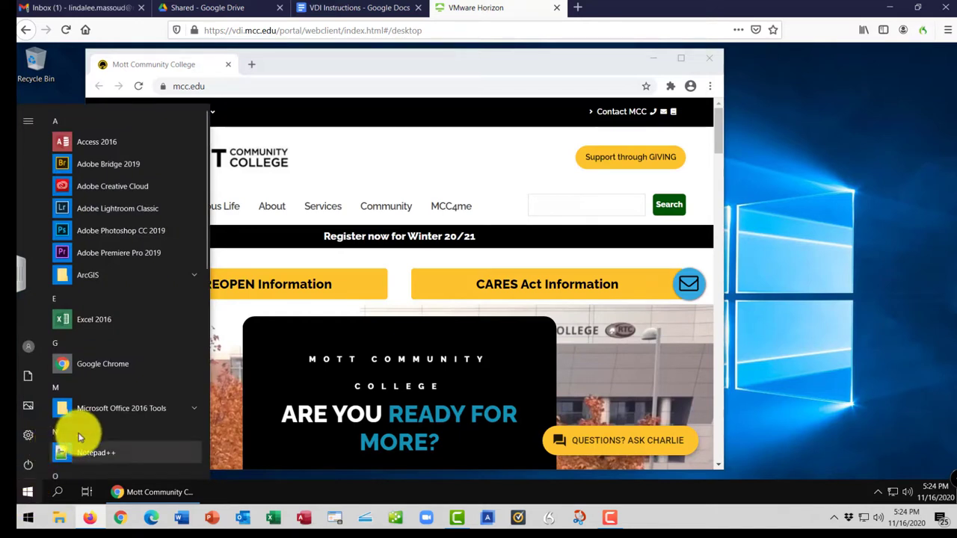
pyautogui.write('file')
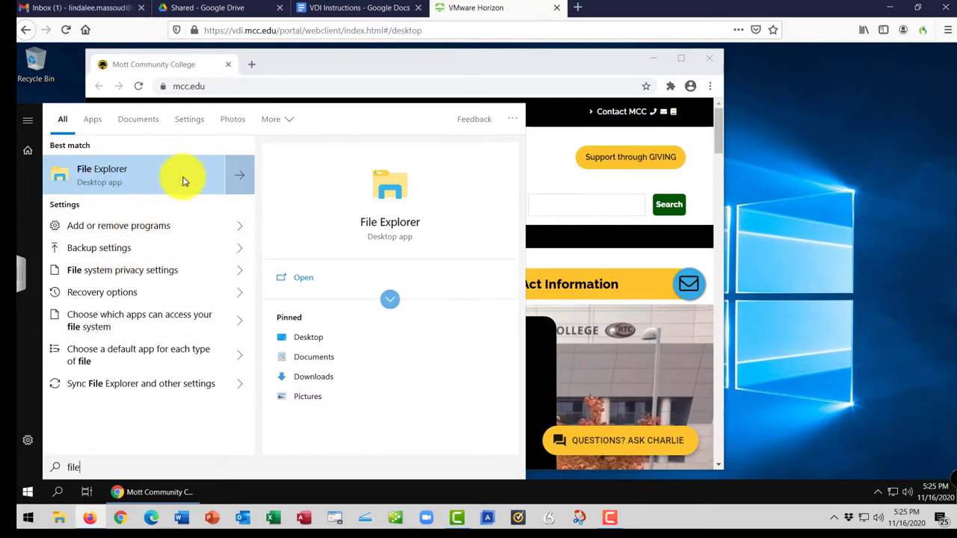
pyautogui.click(239, 180)
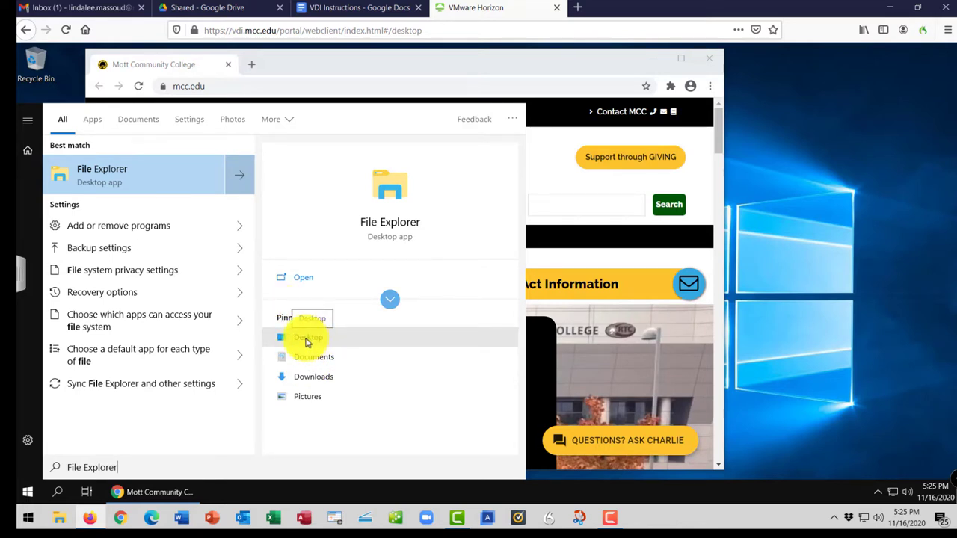
pyautogui.click(109, 174)
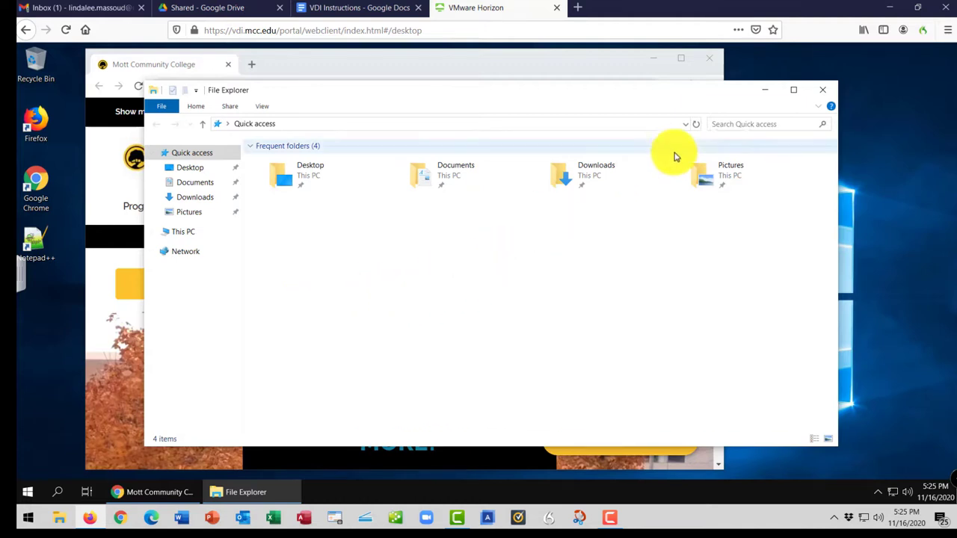
# Maximize and restore File Explorer, expand This PC, and widen the navigation pane to show drive names.
pyautogui.click(793, 92)
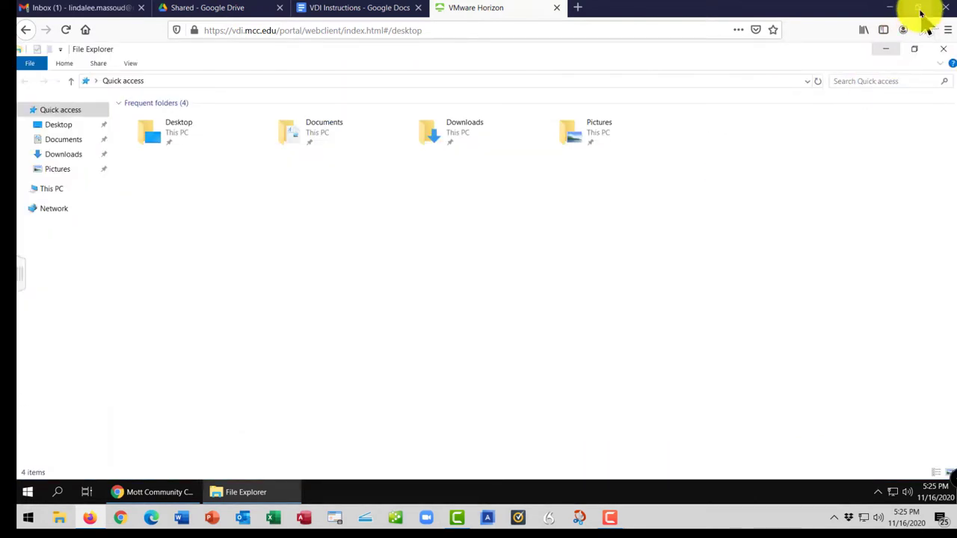
pyautogui.click(917, 53)
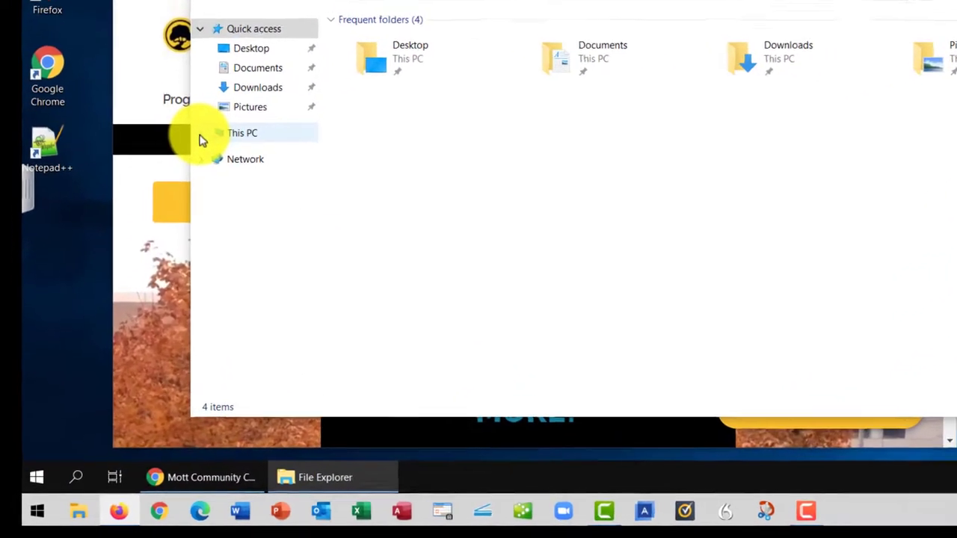
pyautogui.click(151, 235)
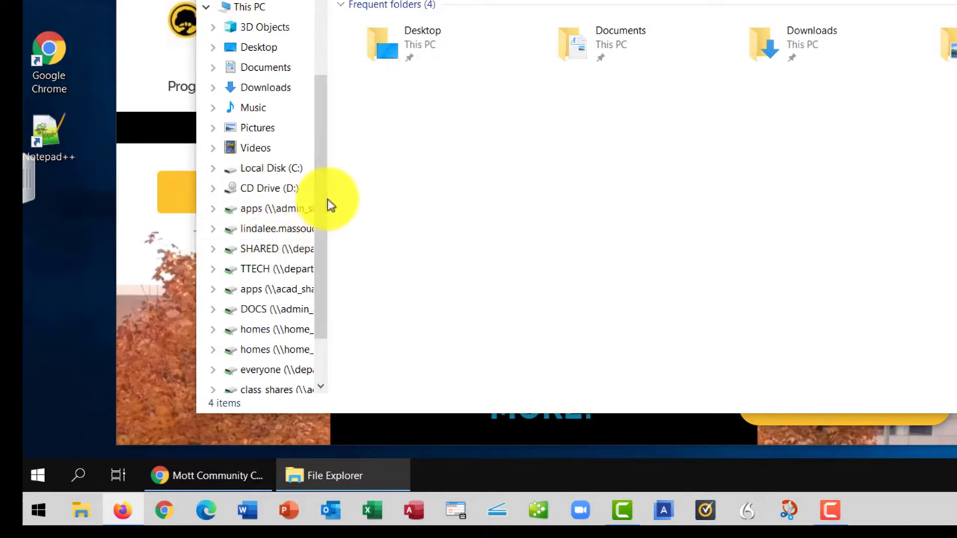
pyautogui.moveTo(327, 198); pyautogui.dragTo(299, 216)
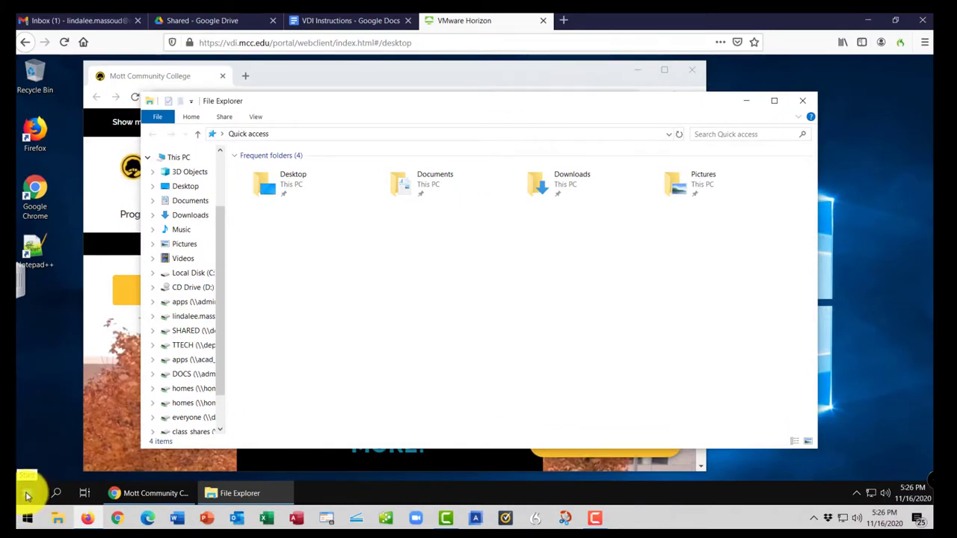
# Sign out of the remote Windows session via Start's Shut down or sign out menu, then close the Horizon tab.
pyautogui.rightClick(27, 495)
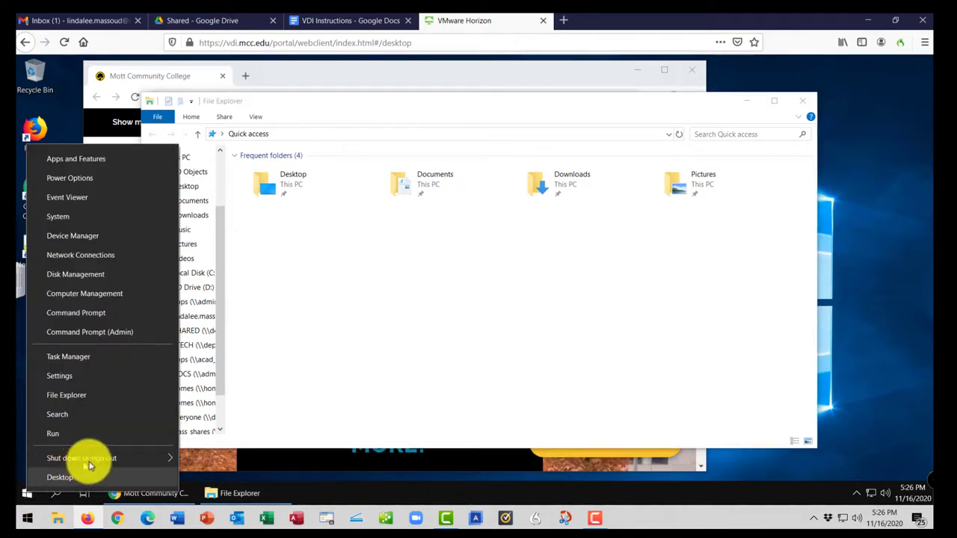
pyautogui.moveTo(117, 459)
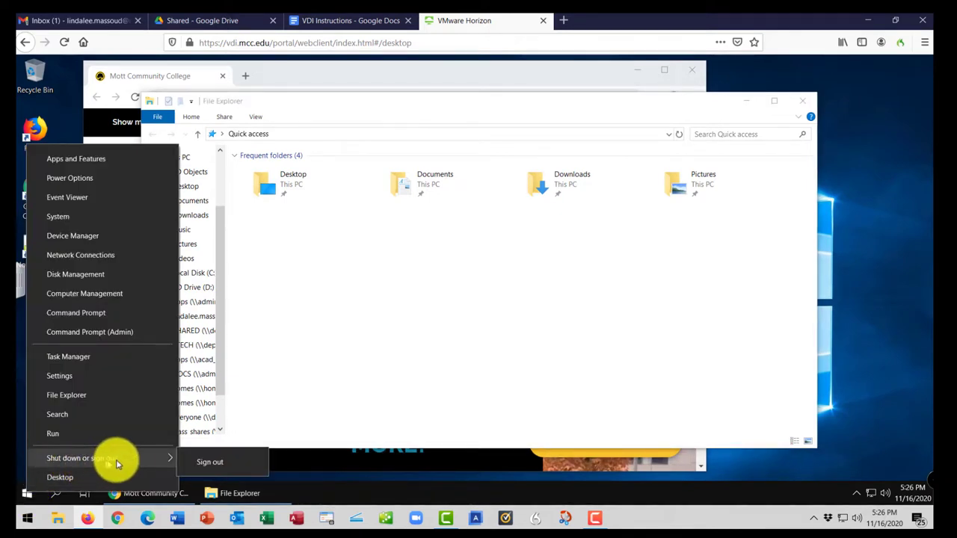
pyautogui.click(205, 465)
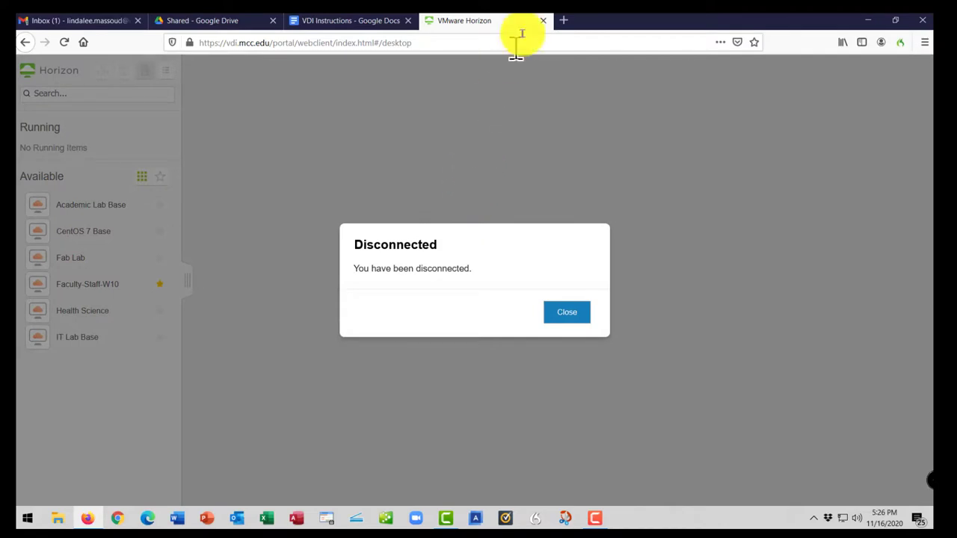
pyautogui.click(542, 21)
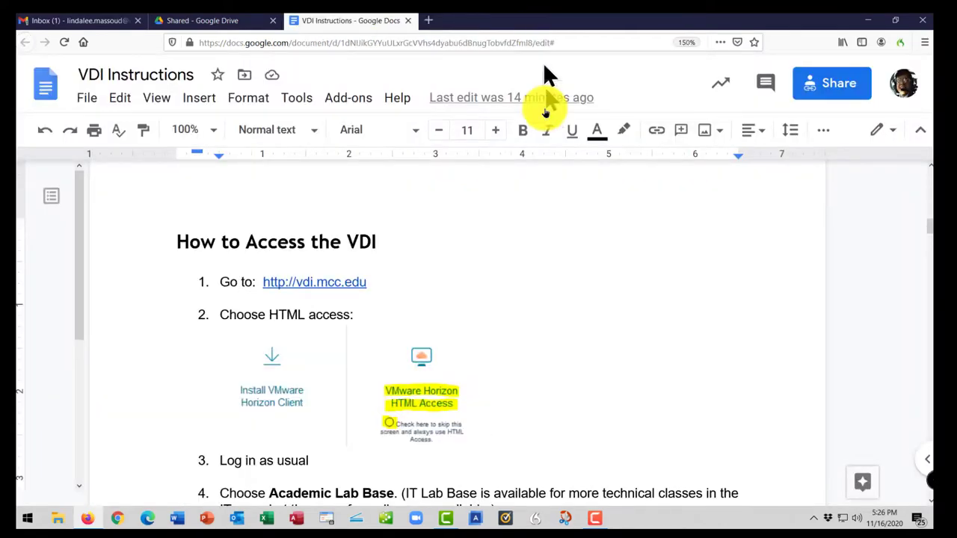